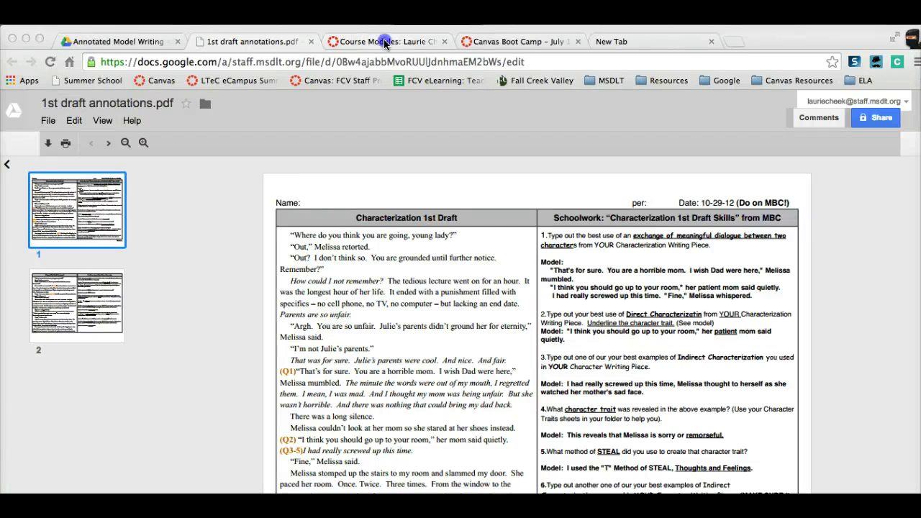
# Switch to the Canvas course modules and start adding an External URL item to the "How to upload Google Docs" module
pyautogui.click(384, 41)
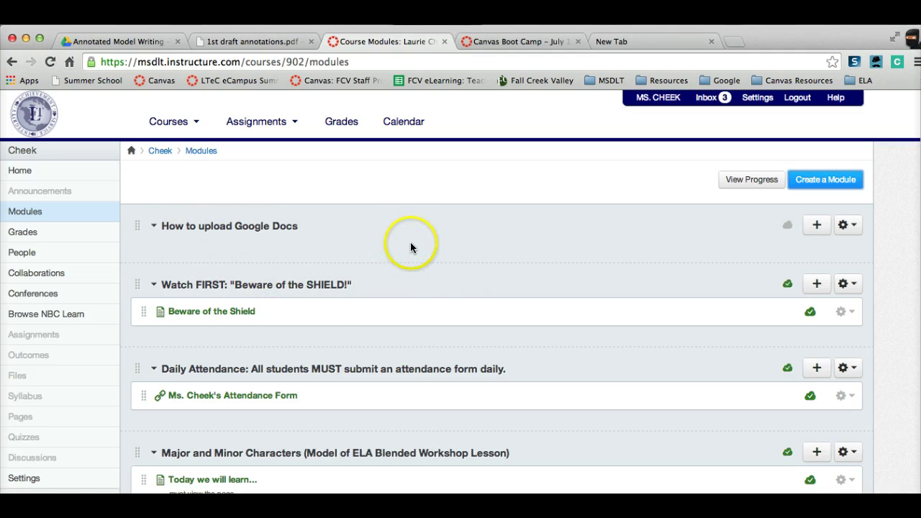
pyautogui.click(814, 228)
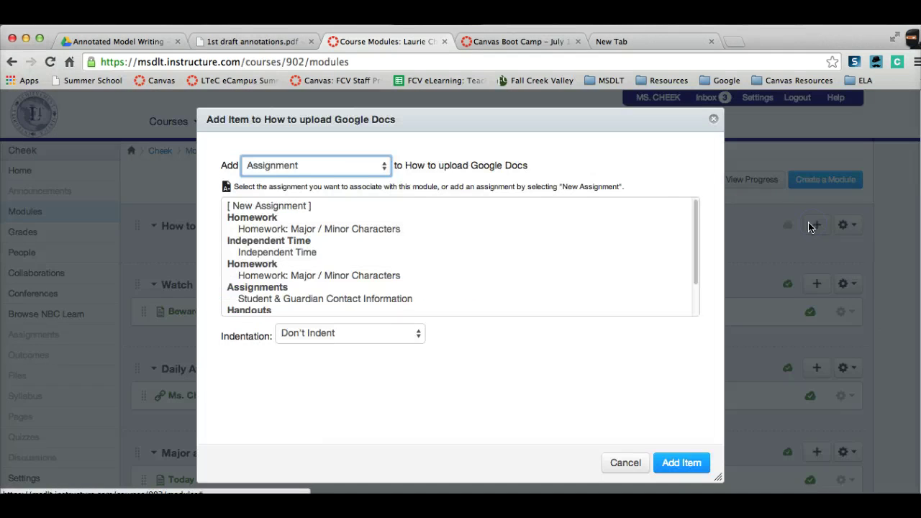
pyautogui.click(339, 171)
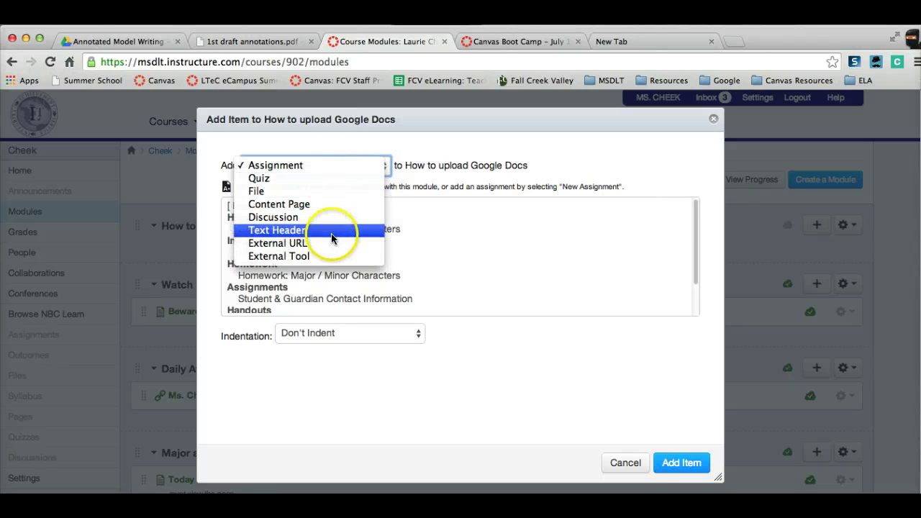
pyautogui.click(266, 244)
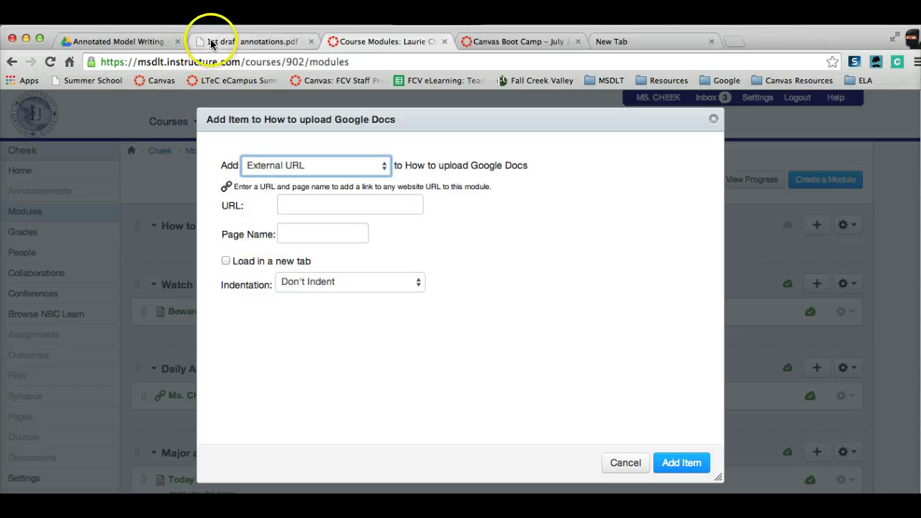
# Switch to 1st draft annotations.pdf in Google Drive and set its sharing visibility to "Anyone with the link"
pyautogui.click(126, 43)
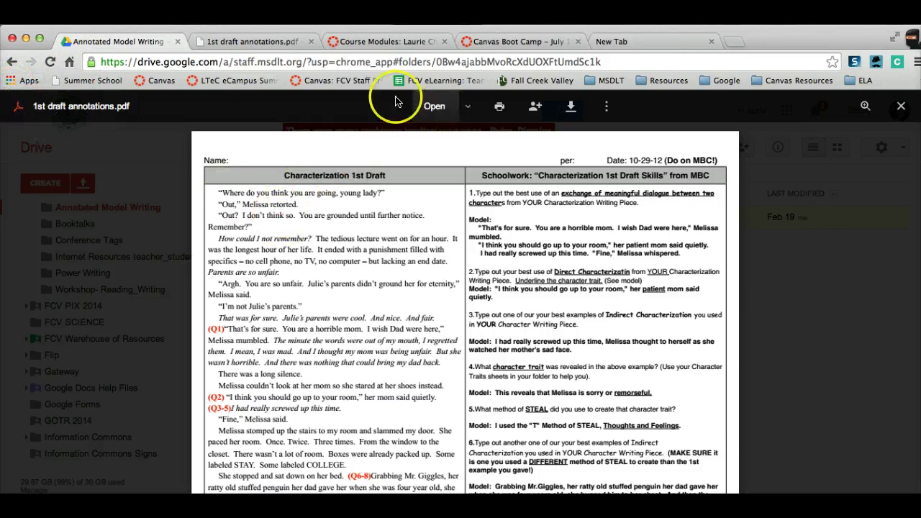
pyautogui.click(248, 41)
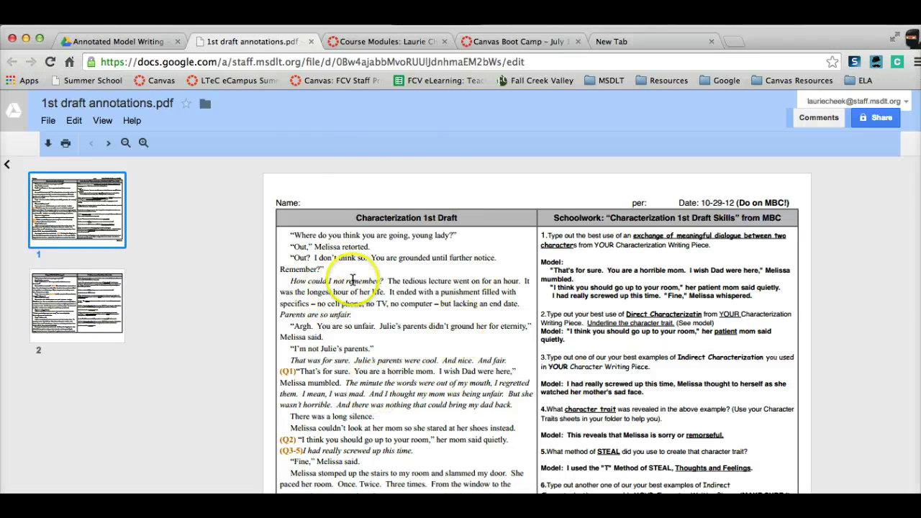
pyautogui.click(879, 119)
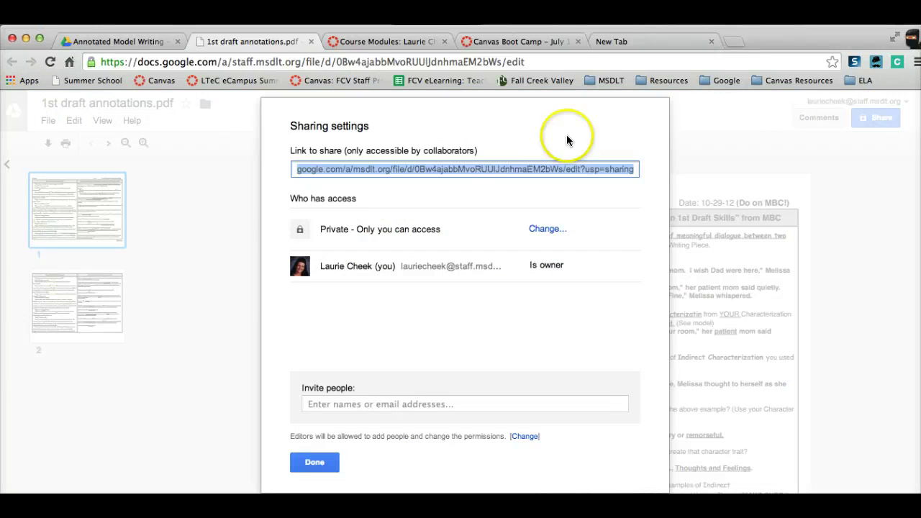
pyautogui.click(545, 228)
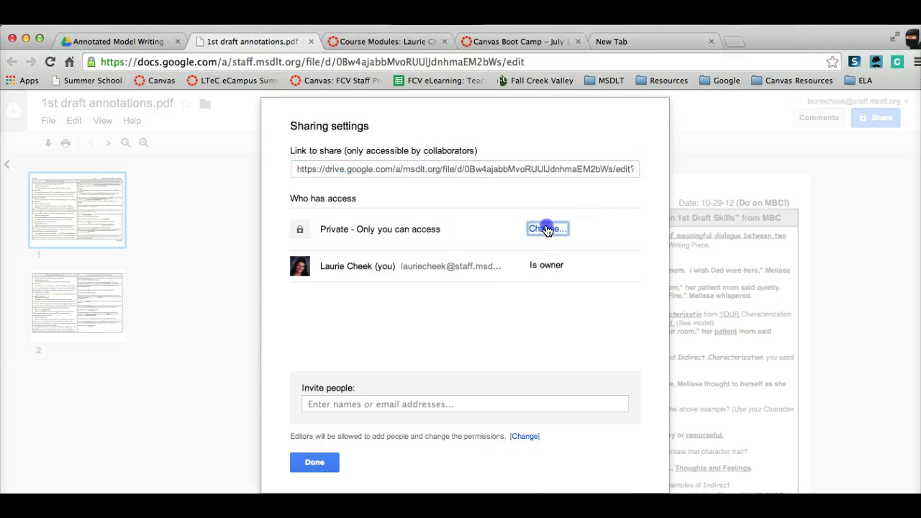
pyautogui.click(316, 241)
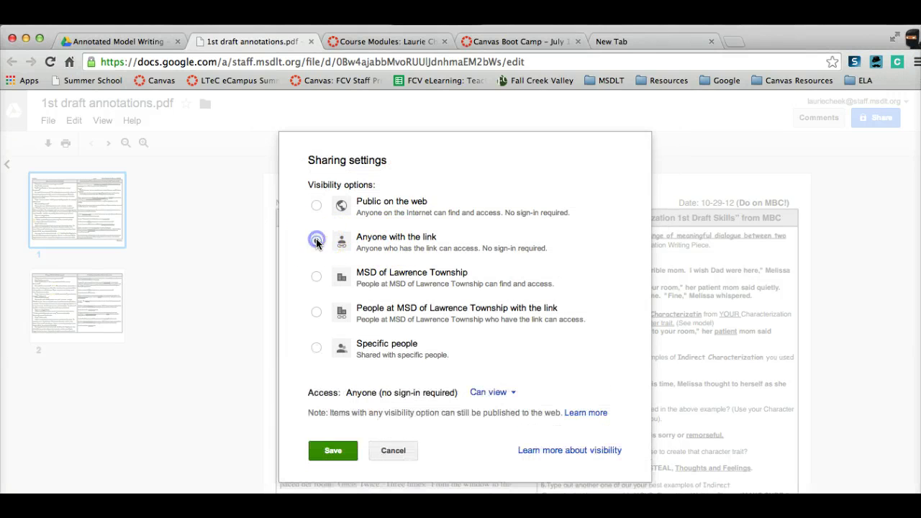
pyautogui.click(330, 453)
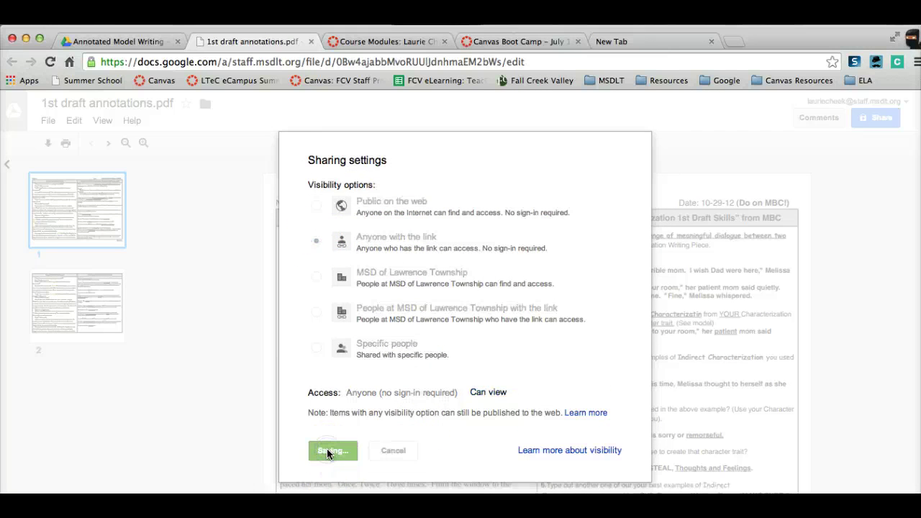
# Copy the PDF's share link and close the sharing settings
pyautogui.click(386, 164)
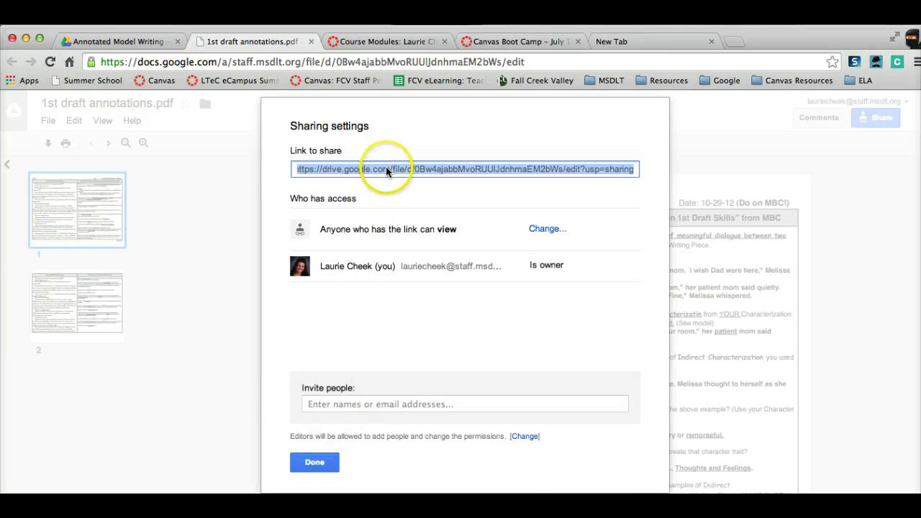
pyautogui.rightClick(386, 170)
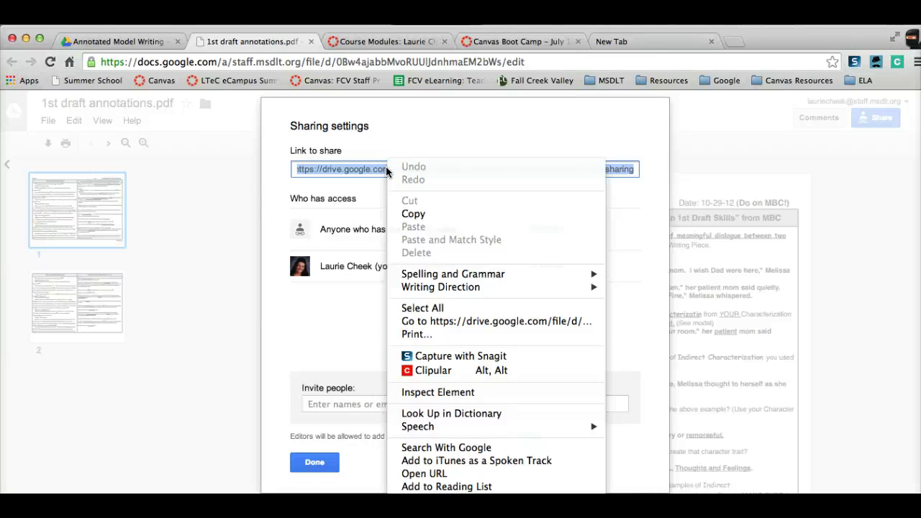
pyautogui.click(416, 214)
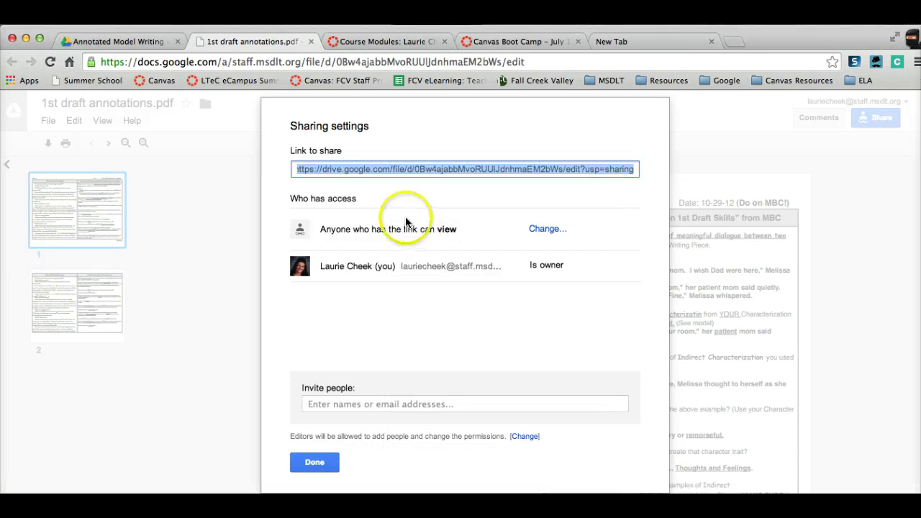
pyautogui.click(313, 460)
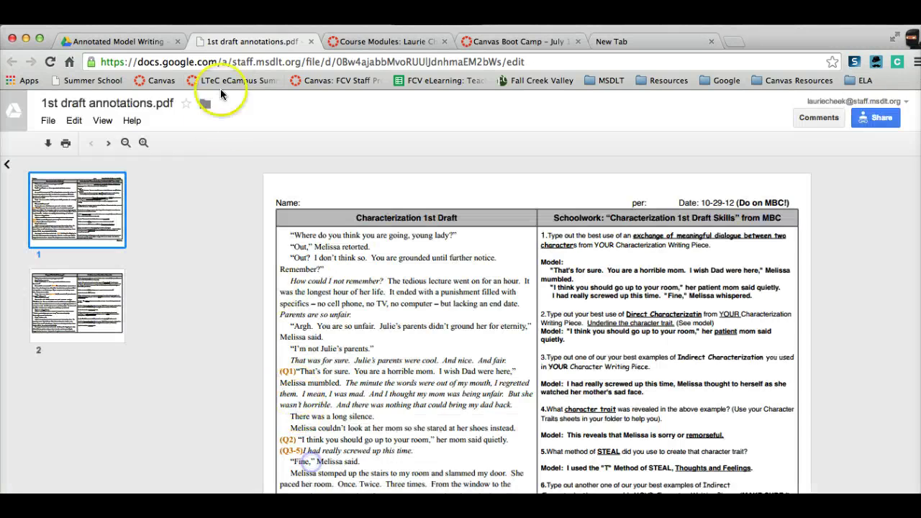
# Back in Canvas, paste the copied share link as the item's URL and enter "1st Draft Annotations" as its page name
pyautogui.click(401, 41)
pyautogui.click(319, 206)
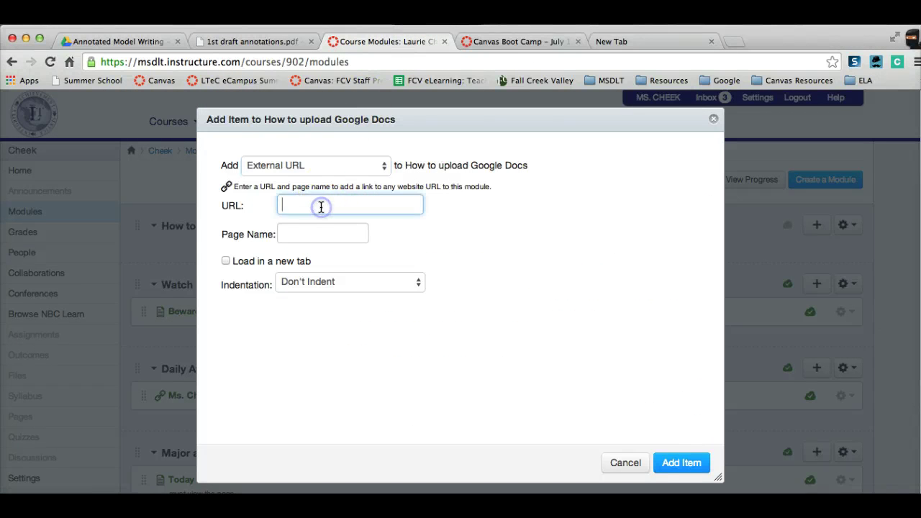
pyautogui.rightClick(321, 207)
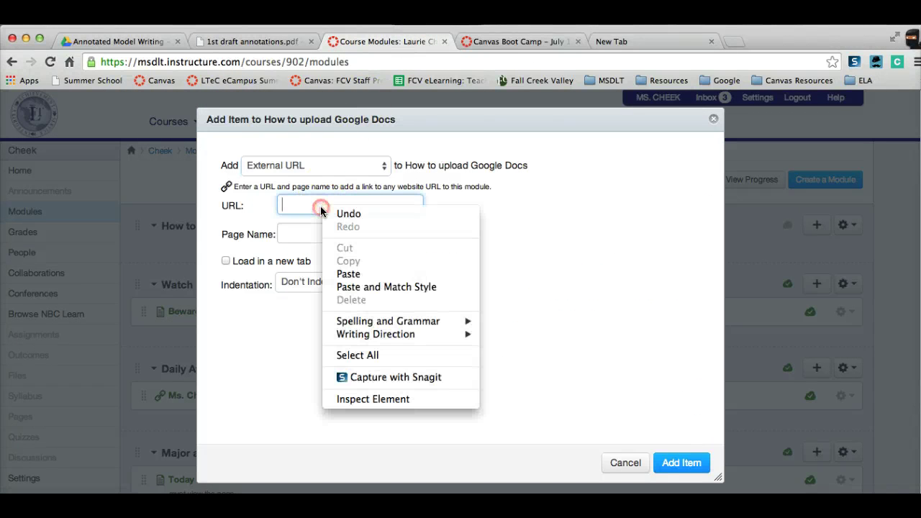
pyautogui.click(364, 280)
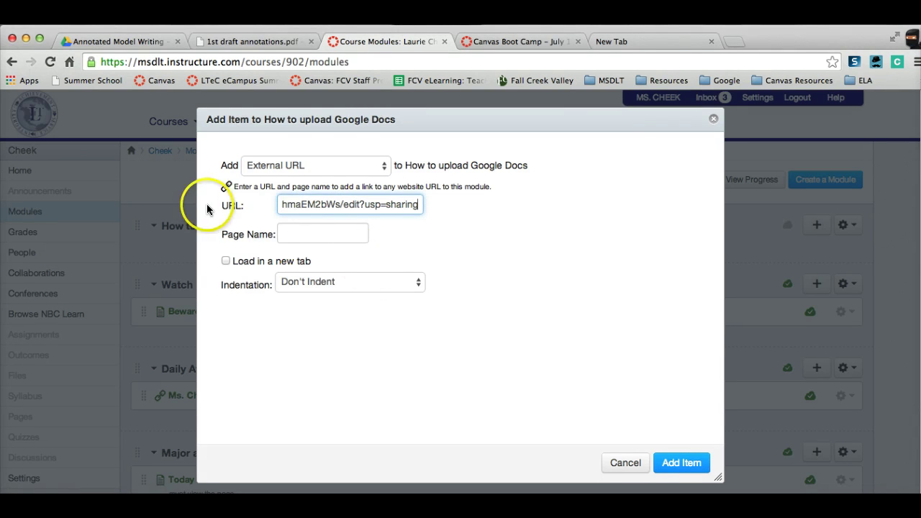
pyautogui.click(312, 235)
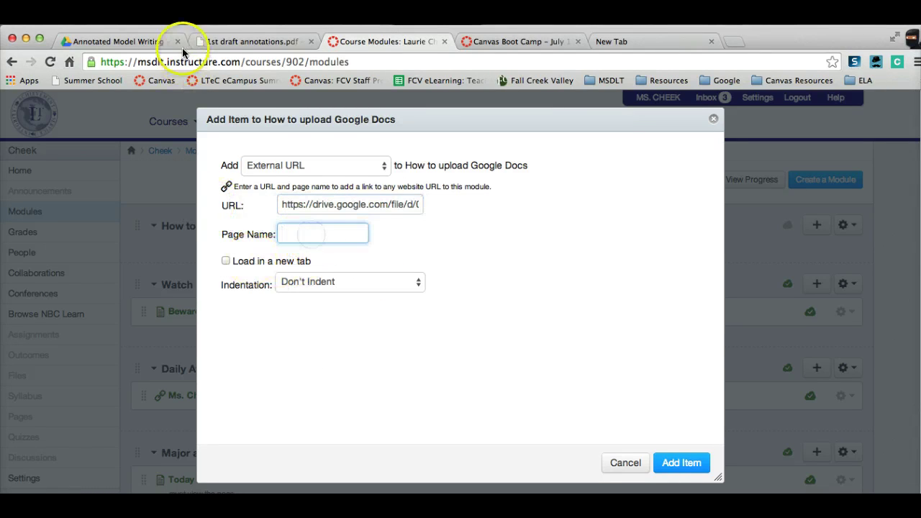
pyautogui.click(224, 42)
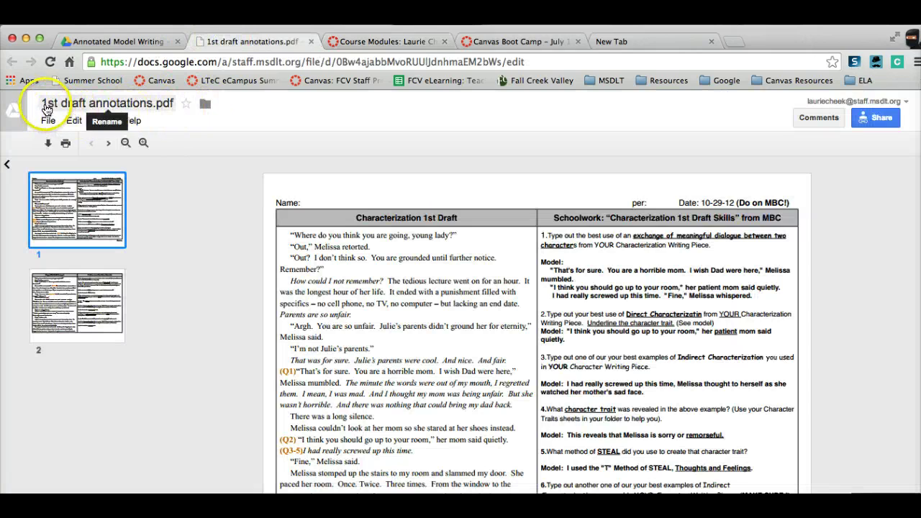
pyautogui.click(395, 43)
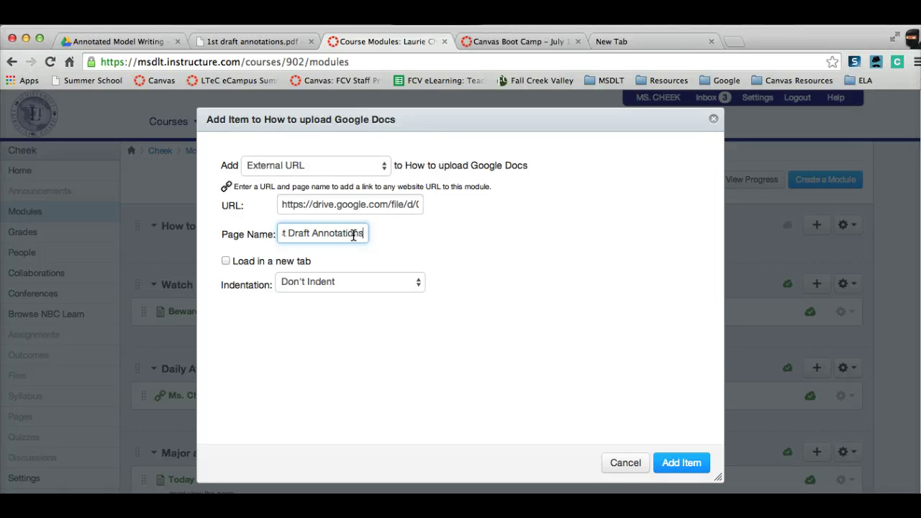
# Add the external link to the module, and publish both the 1st Draft Annotations item and the "How to upload Google Docs" module
pyautogui.click(681, 462)
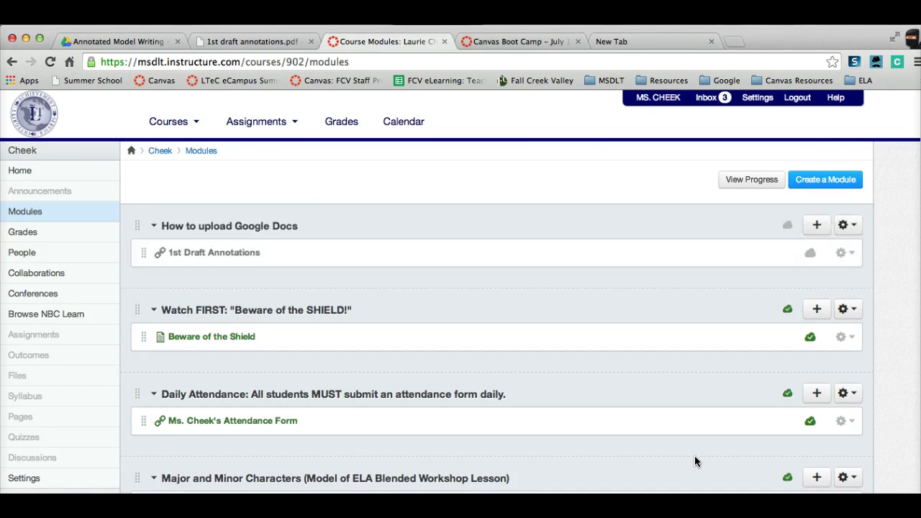
pyautogui.click(809, 254)
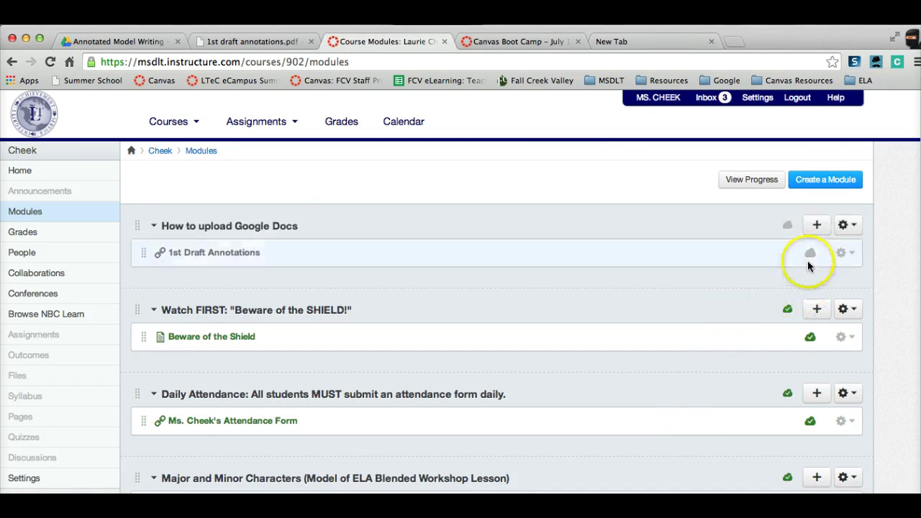
pyautogui.click(787, 228)
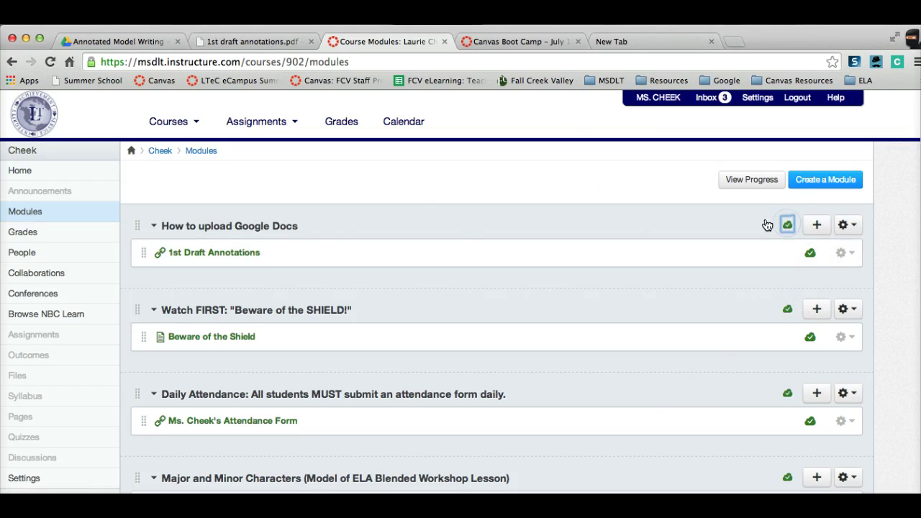
# Open the 1st Draft Annotations module item and look through the embedded PDF
pyautogui.click(220, 255)
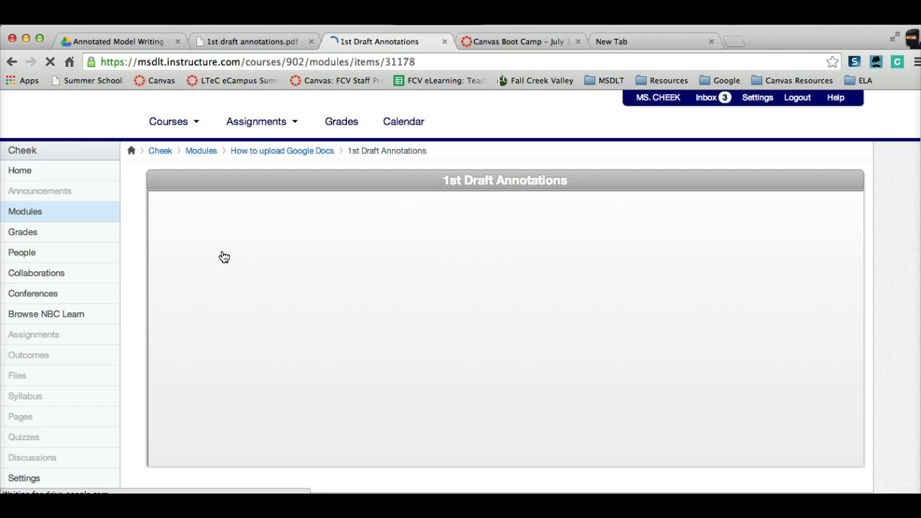
pyautogui.click(347, 372)
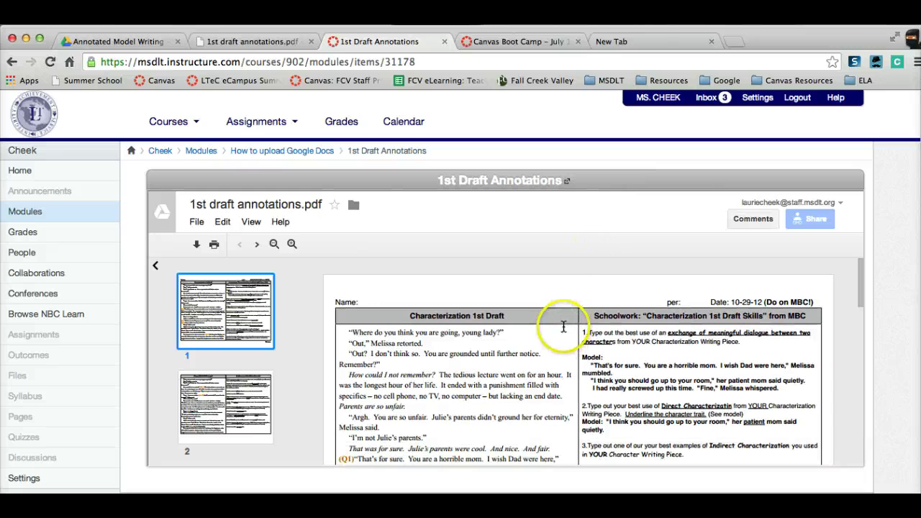
pyautogui.scroll(-10, 564, 331)
pyautogui.scroll(5, 569, 325)
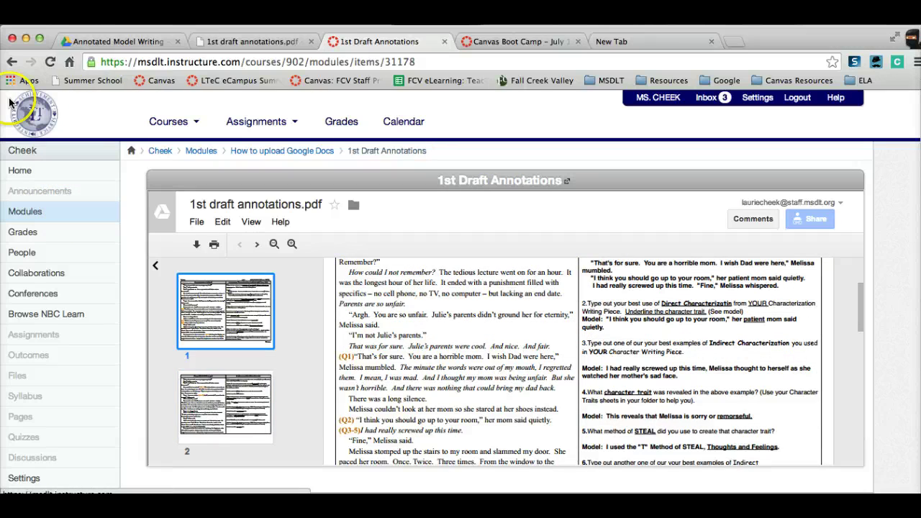
pyautogui.click(32, 214)
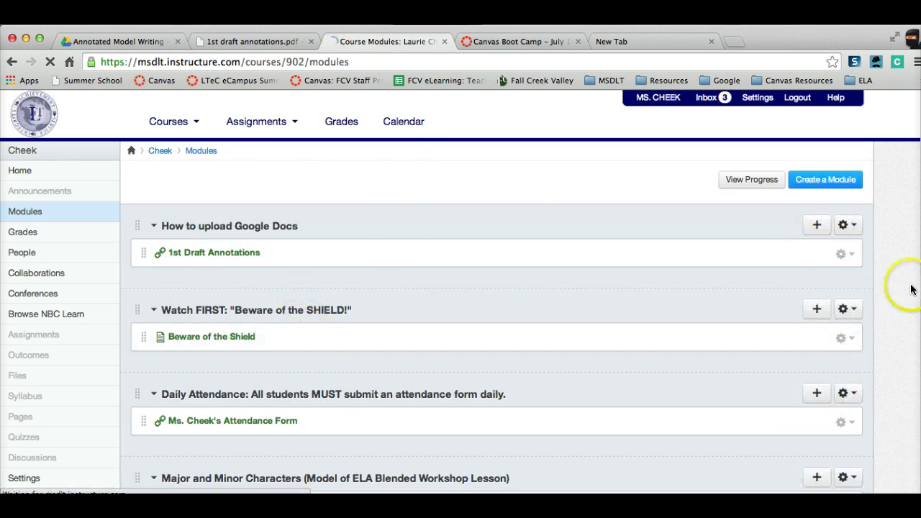
pyautogui.click(815, 228)
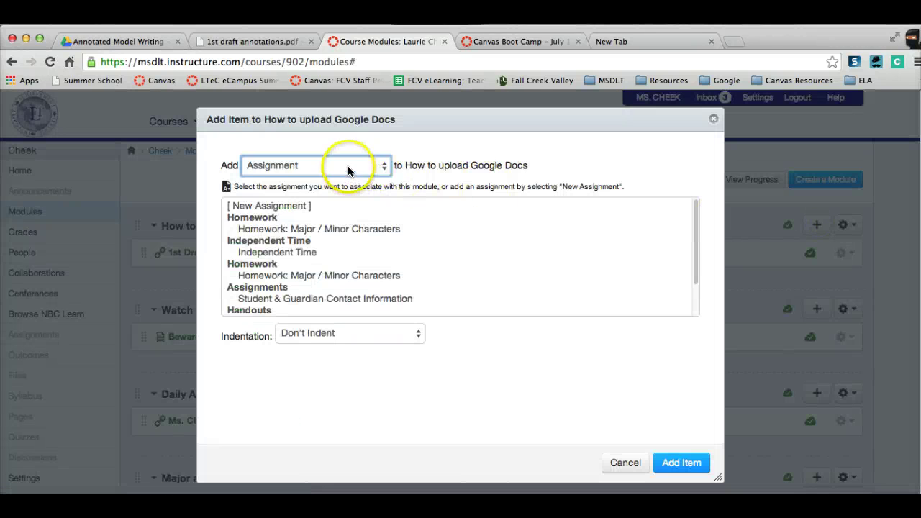
pyautogui.click(348, 167)
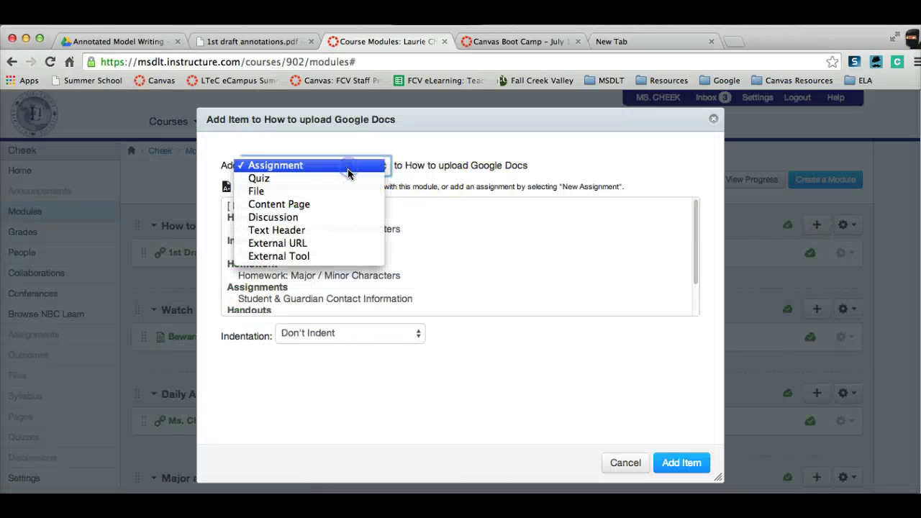
pyautogui.click(349, 243)
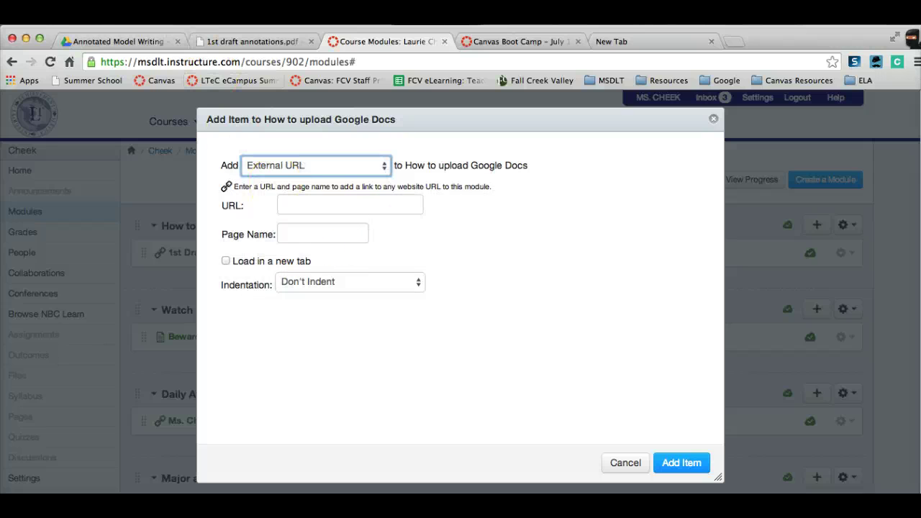
# Switch to Google Drive and open the Summer PD folder inside Canvas 2014
pyautogui.click(29, 79)
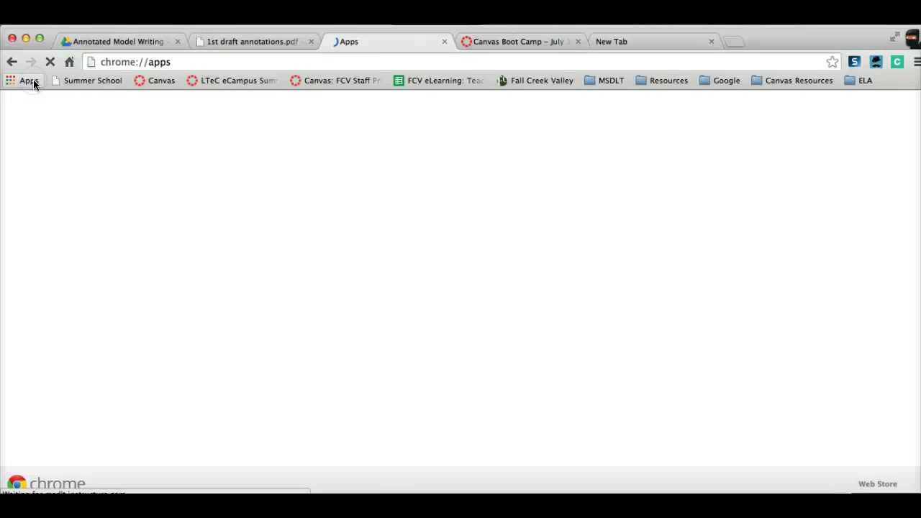
pyautogui.click(410, 203)
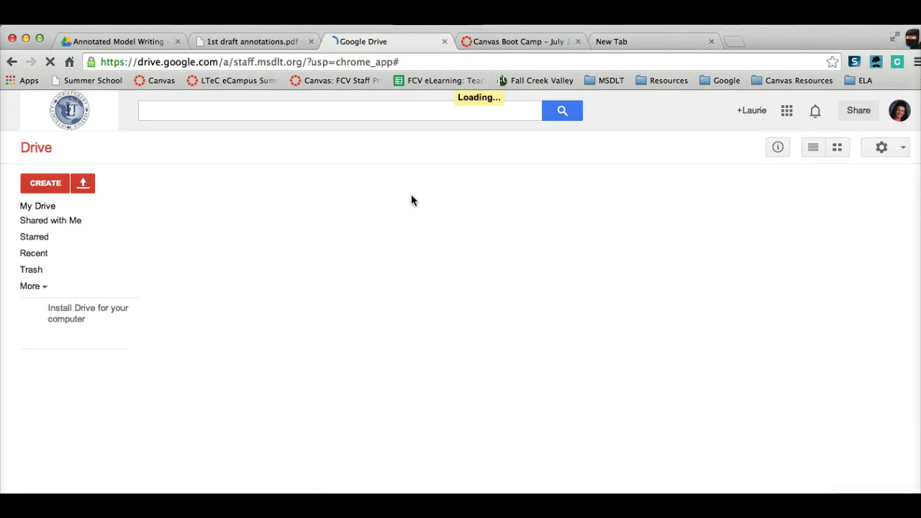
pyautogui.click(171, 310)
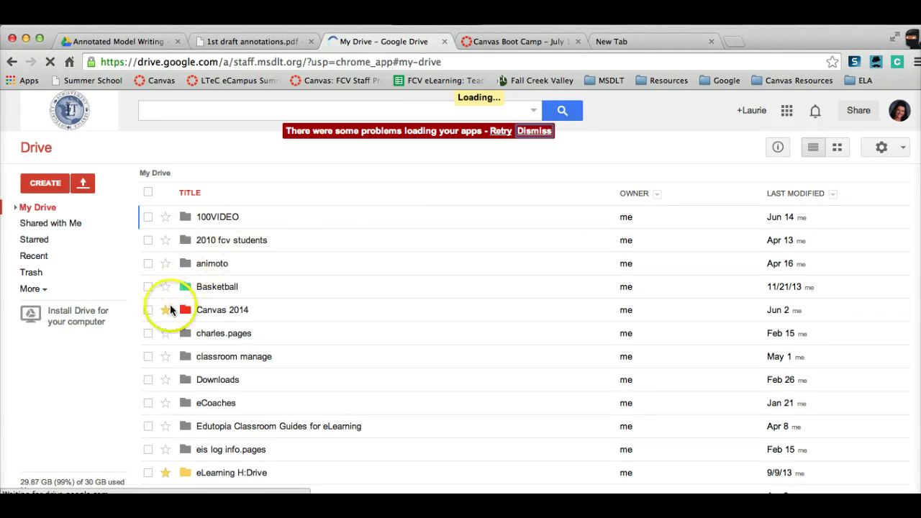
pyautogui.doubleClick(207, 311)
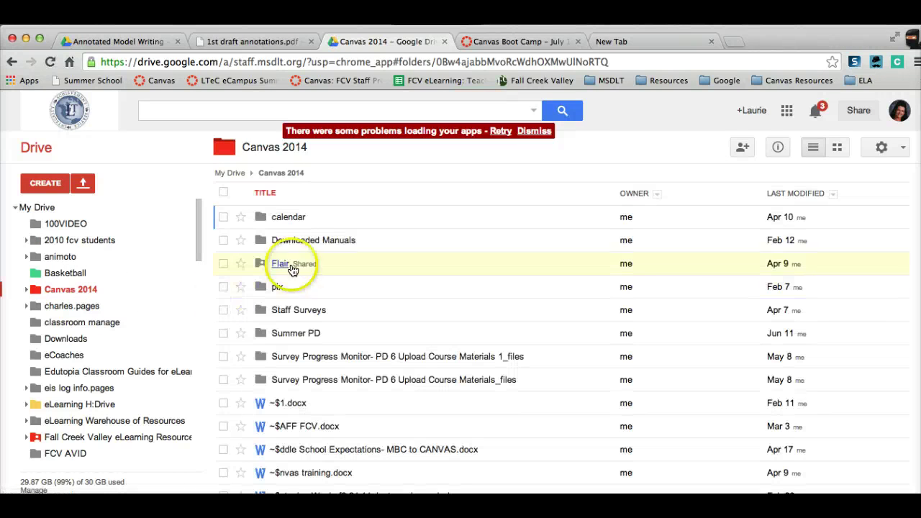
pyautogui.doubleClick(294, 333)
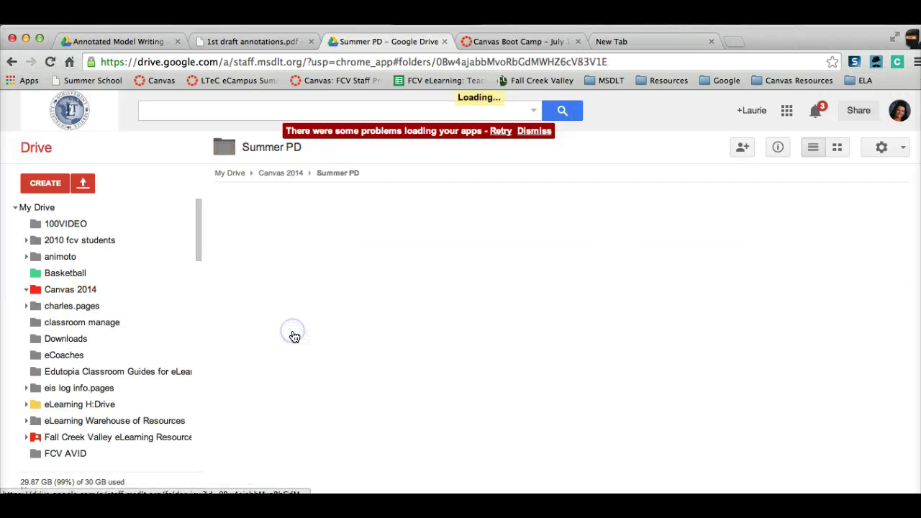
# Open the shared Word file "Attendance June 11th.docx" from the Summer PD folder with Google Docs
pyautogui.click(340, 265)
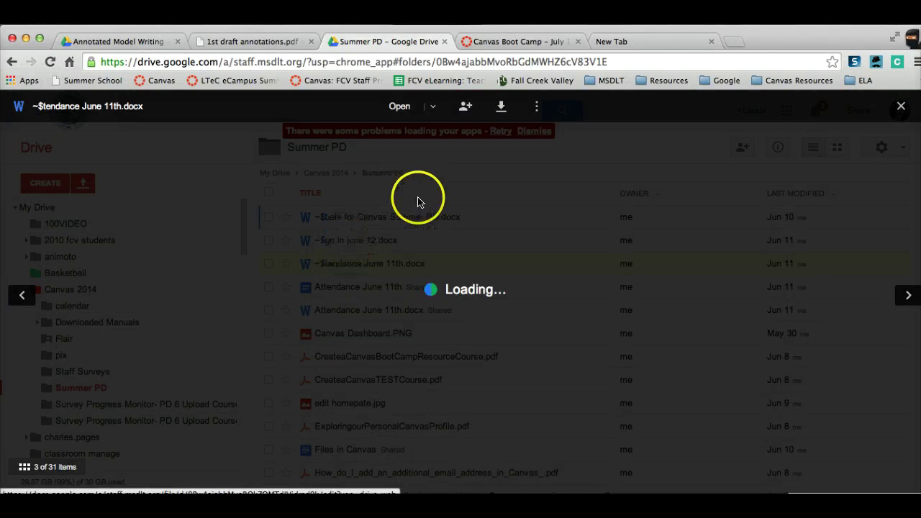
pyautogui.click(690, 263)
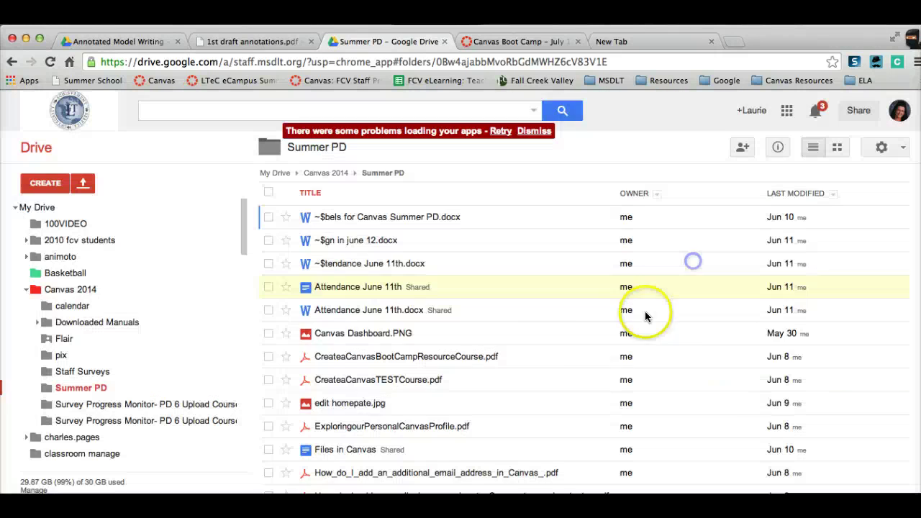
pyautogui.rightClick(326, 310)
pyautogui.moveTo(385, 348)
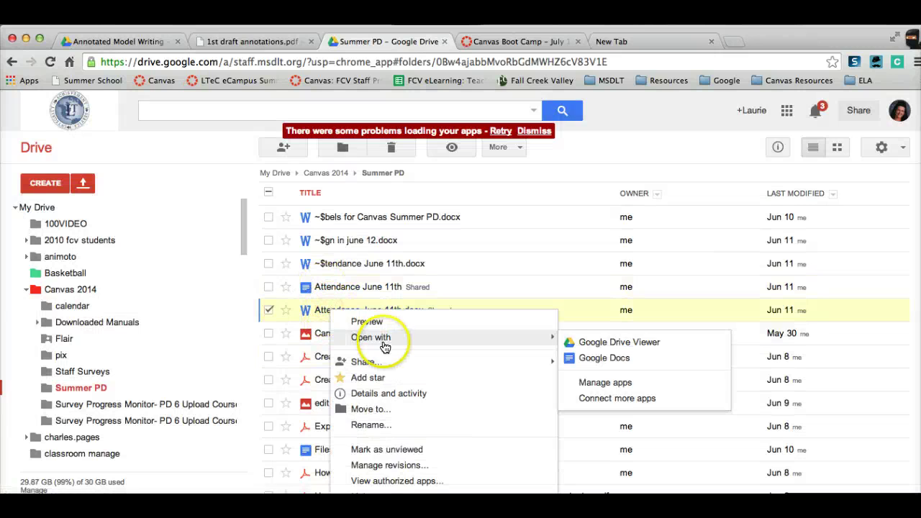
pyautogui.click(603, 364)
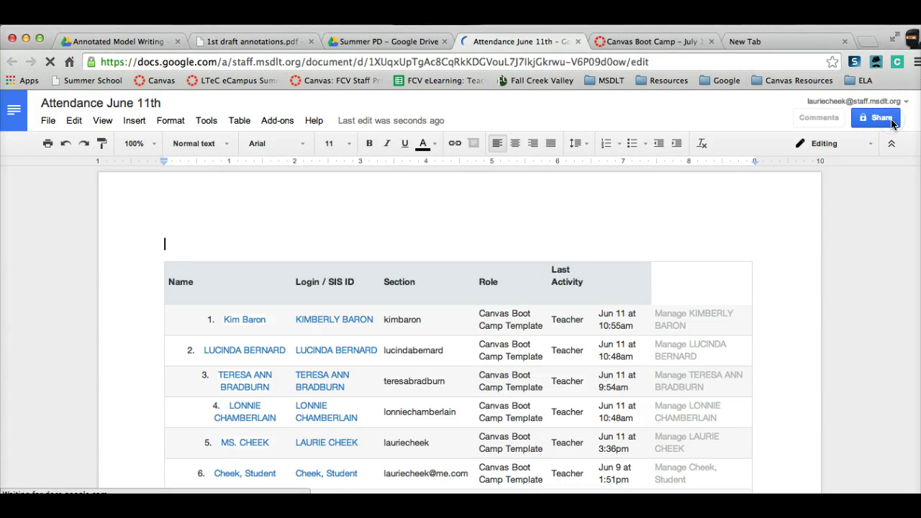
# Set the Attendance June 11th document's sharing visibility to "Anyone with the link" and save the setting
pyautogui.click(879, 118)
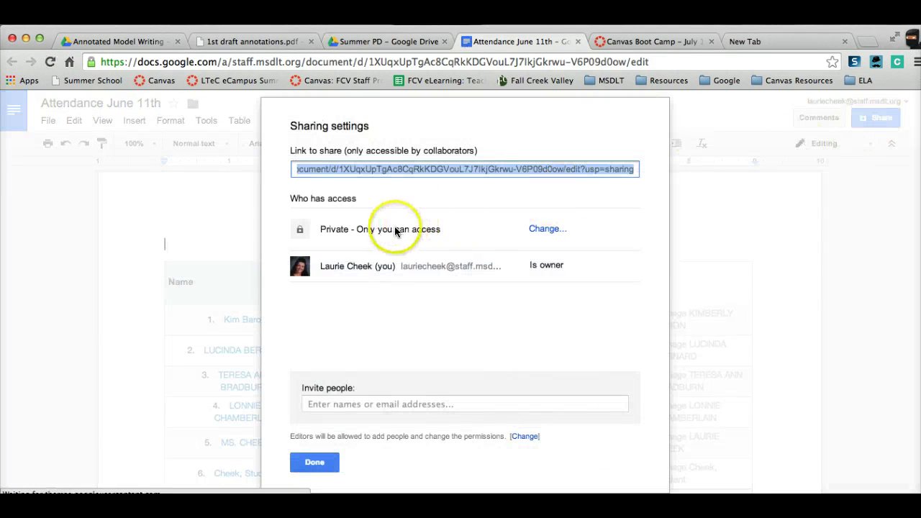
pyautogui.click(547, 229)
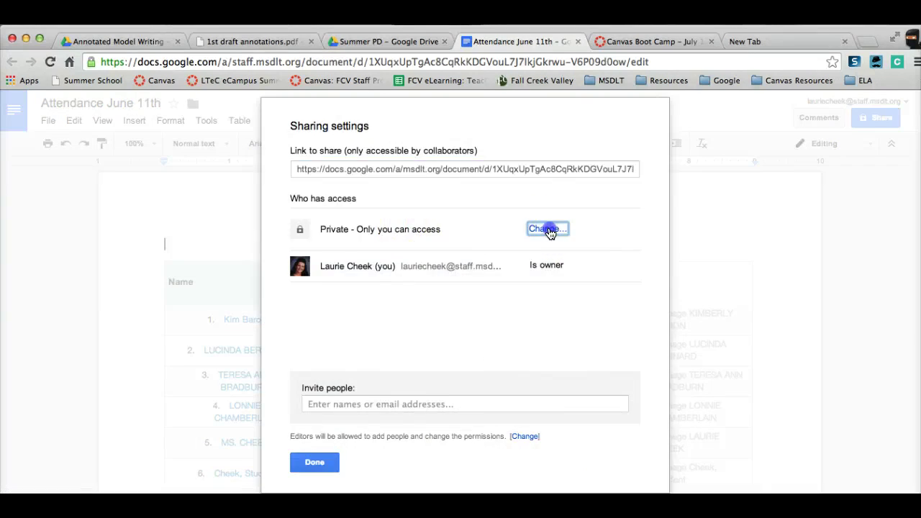
pyautogui.click(318, 241)
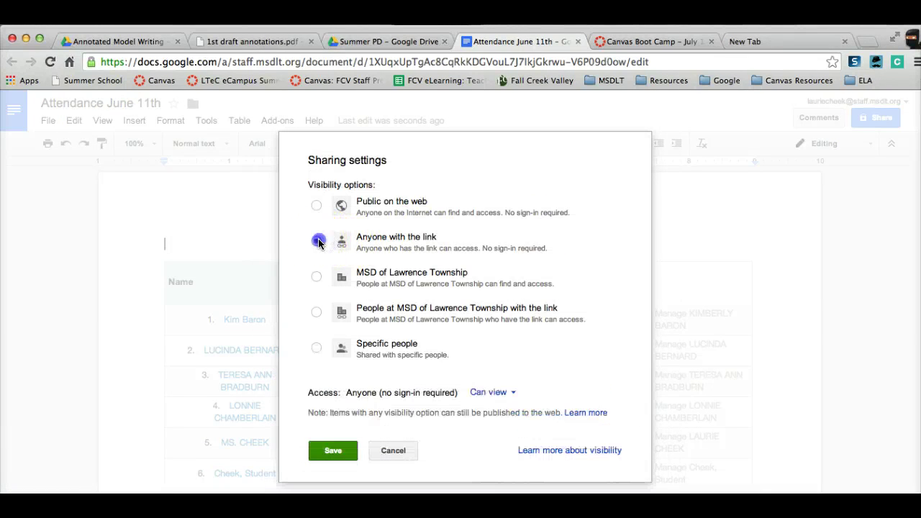
pyautogui.click(335, 458)
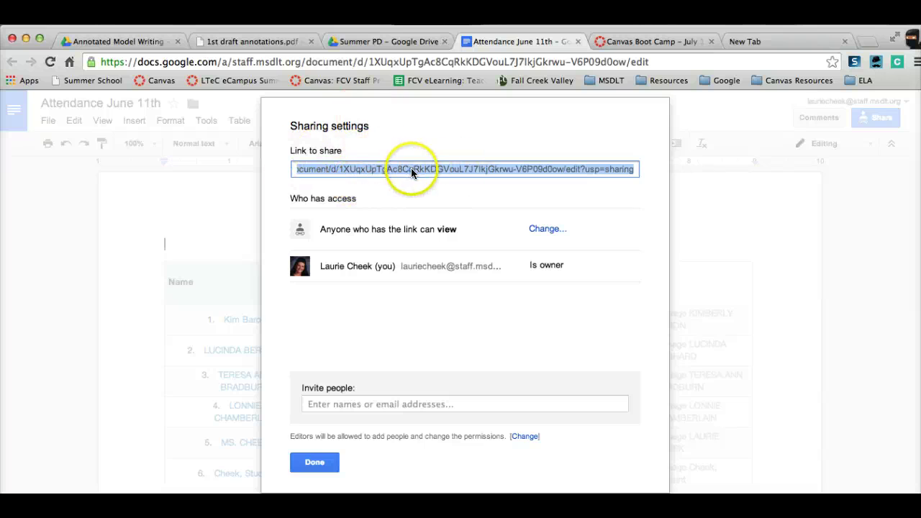
# Copy the document's share link and close the sharing settings
pyautogui.rightClick(412, 173)
pyautogui.click(445, 214)
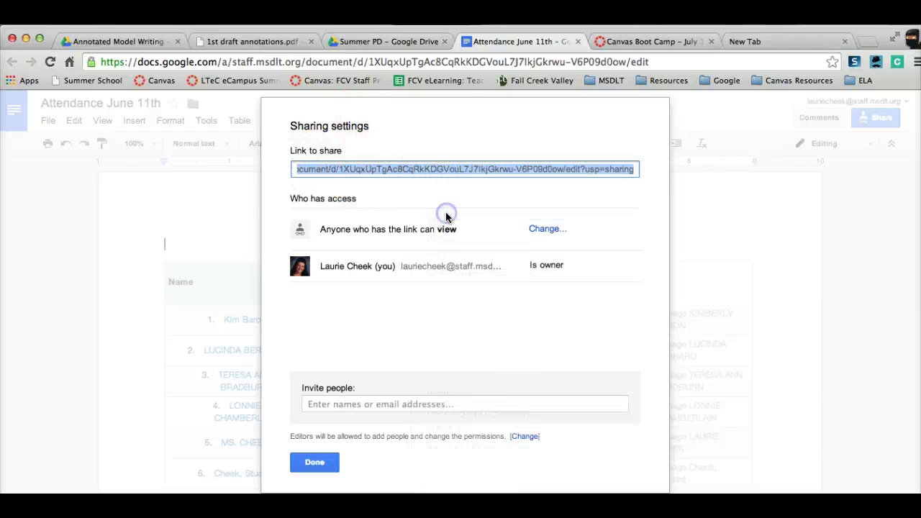
pyautogui.click(285, 461)
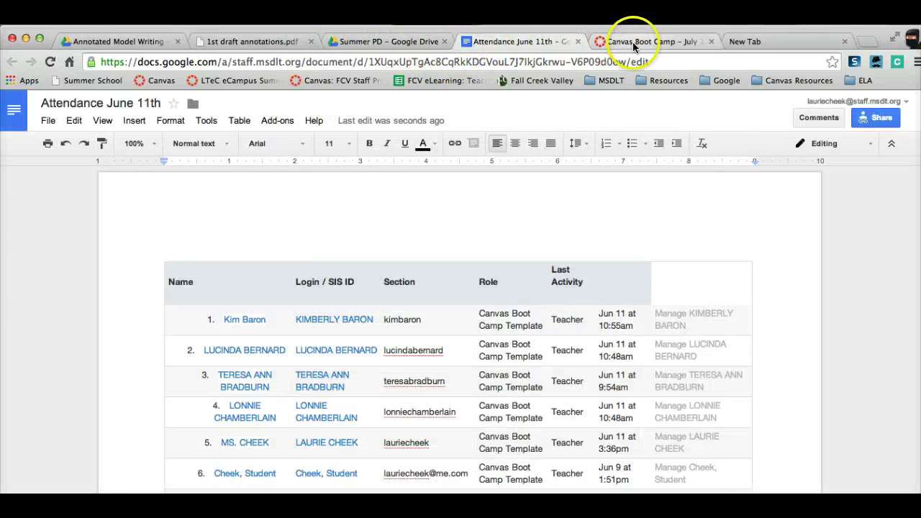
# Switch to the Canvas course, go to its modules, and start adding an External URL item to the Welcome module
pyautogui.click(632, 41)
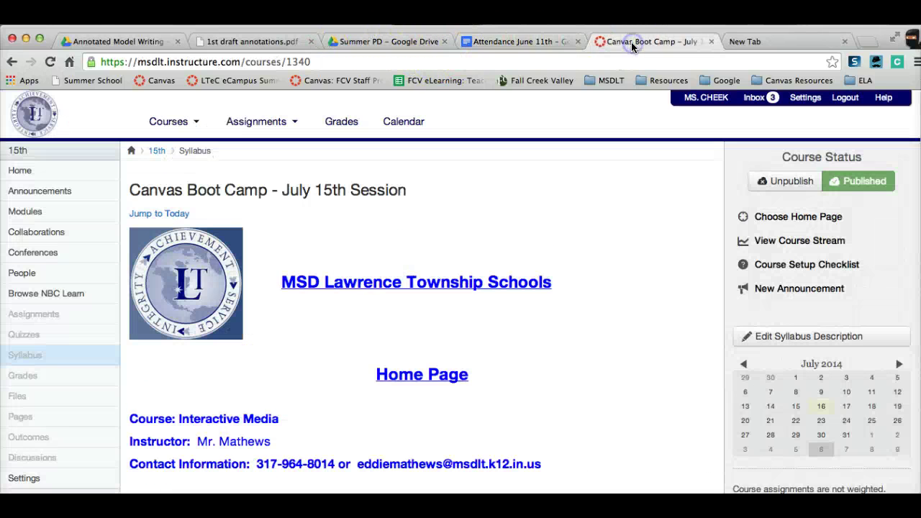
pyautogui.click(426, 43)
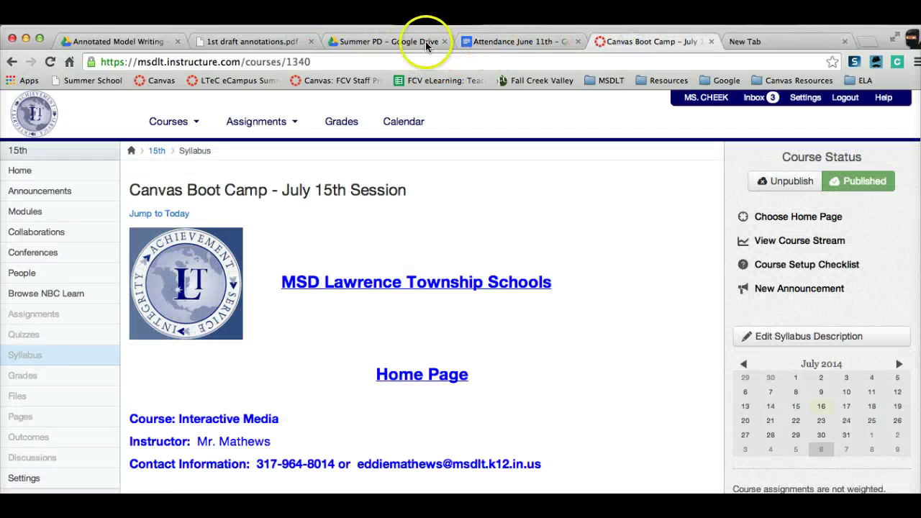
pyautogui.click(517, 41)
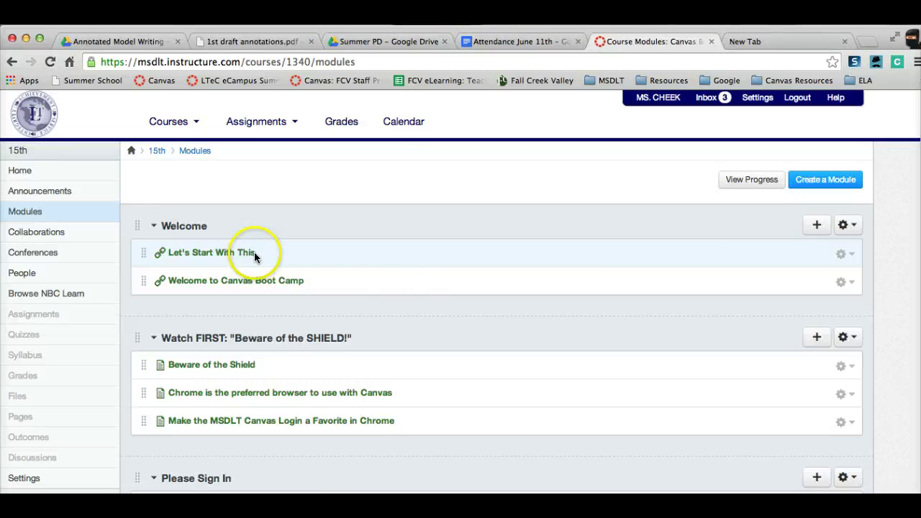
pyautogui.click(815, 225)
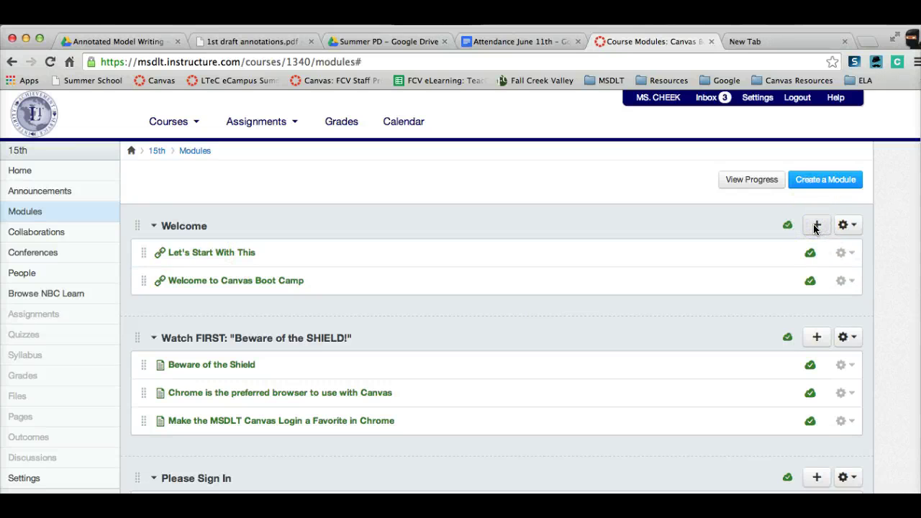
pyautogui.click(817, 227)
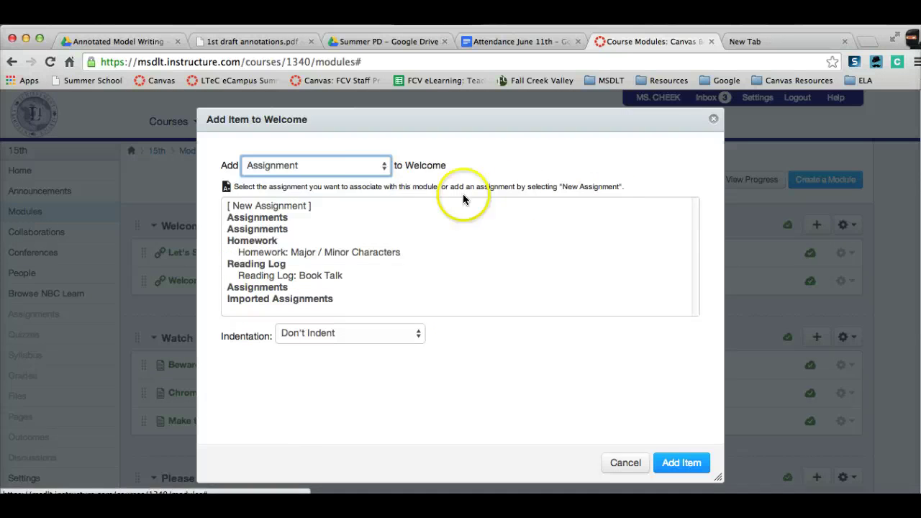
pyautogui.click(365, 167)
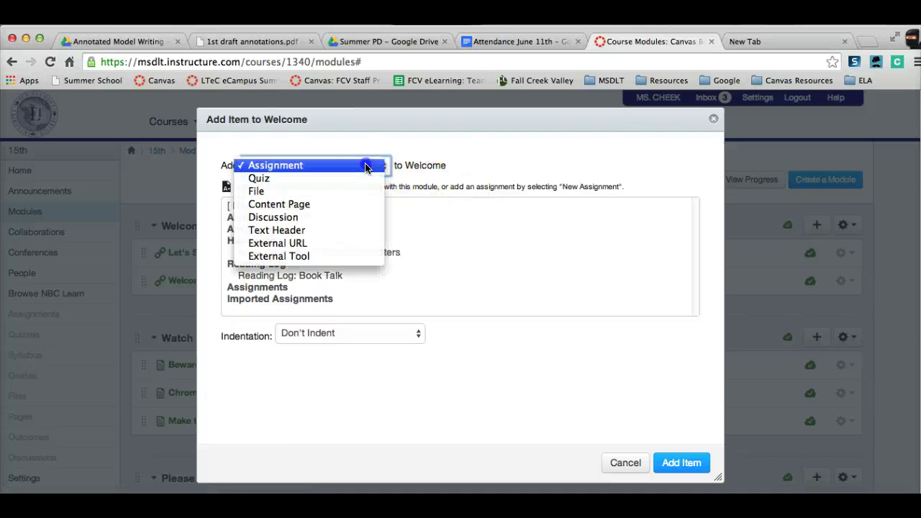
pyautogui.click(372, 242)
# Add the copied document link to the Welcome module with the page name "Boot Camp", and publish the item
pyautogui.rightClick(376, 201)
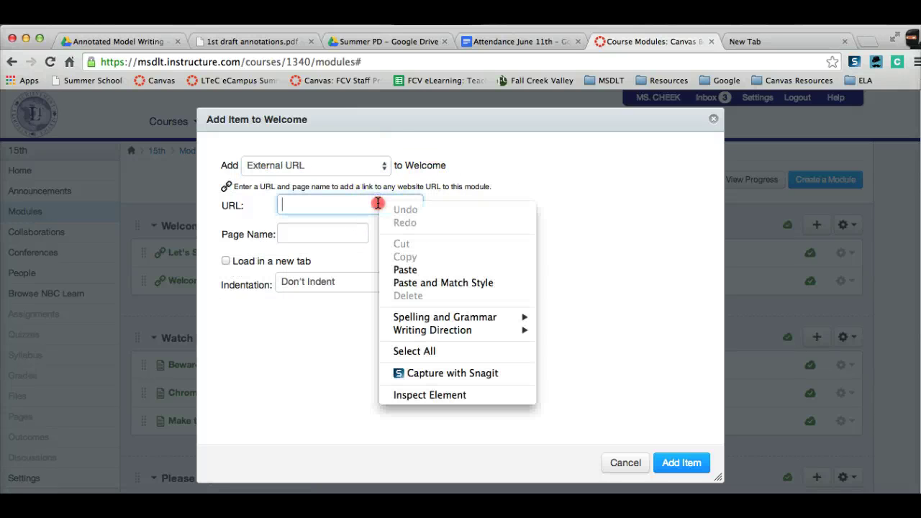
pyautogui.click(400, 268)
pyautogui.click(343, 234)
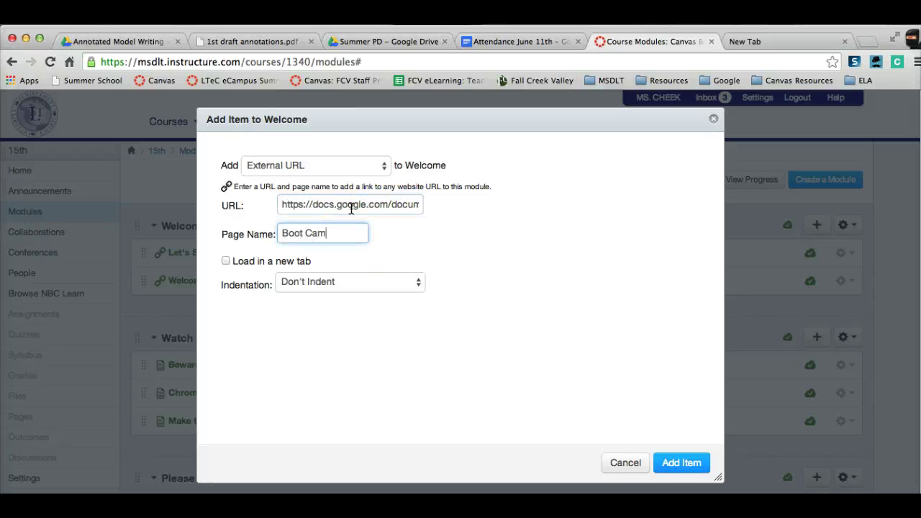
pyautogui.click(679, 463)
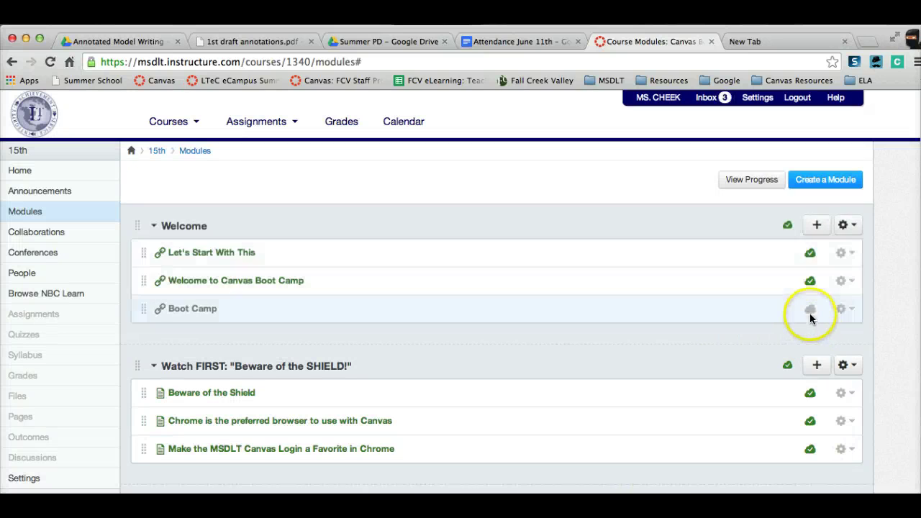
pyautogui.click(811, 313)
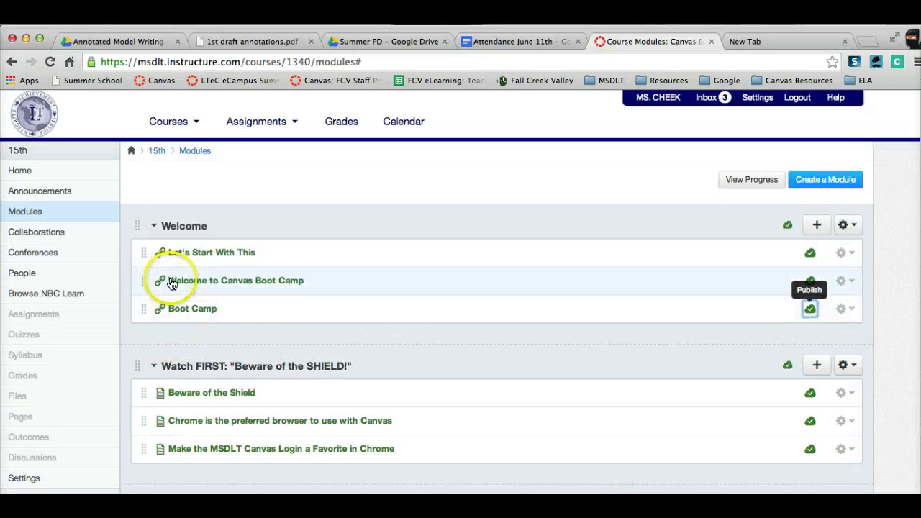
# Open the Boot Camp module item and look through the embedded Google document
pyautogui.click(180, 312)
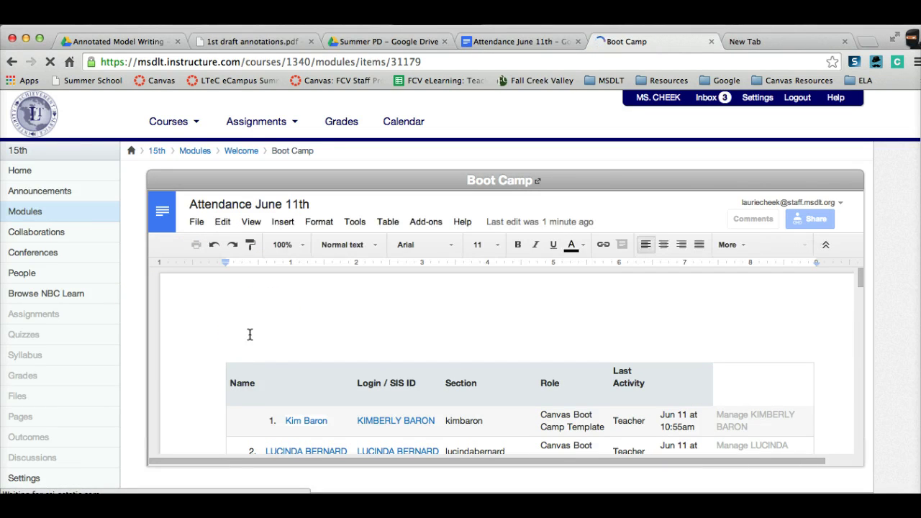
pyautogui.scroll(-10, 247, 329)
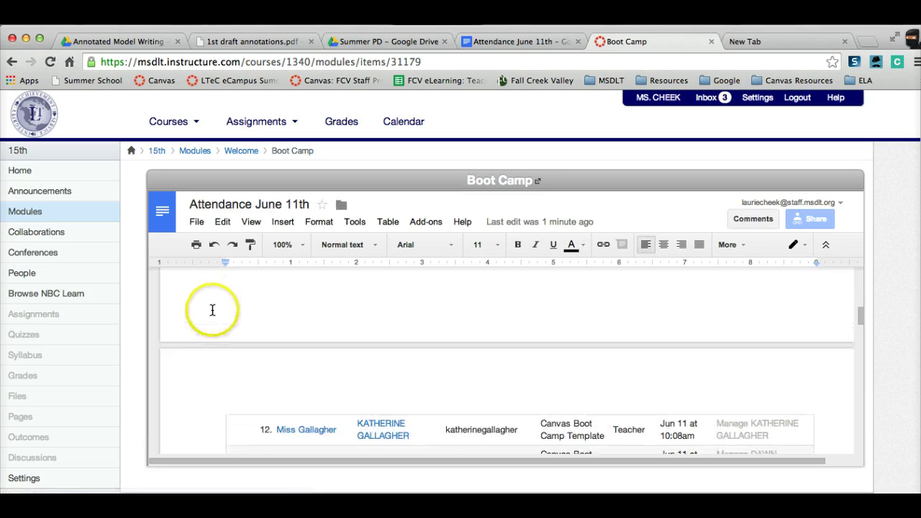
pyautogui.scroll(10, 213, 310)
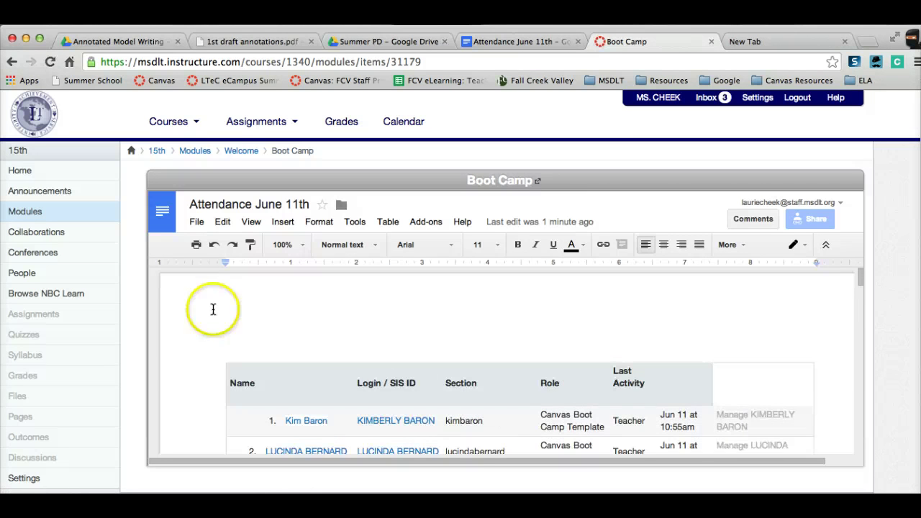